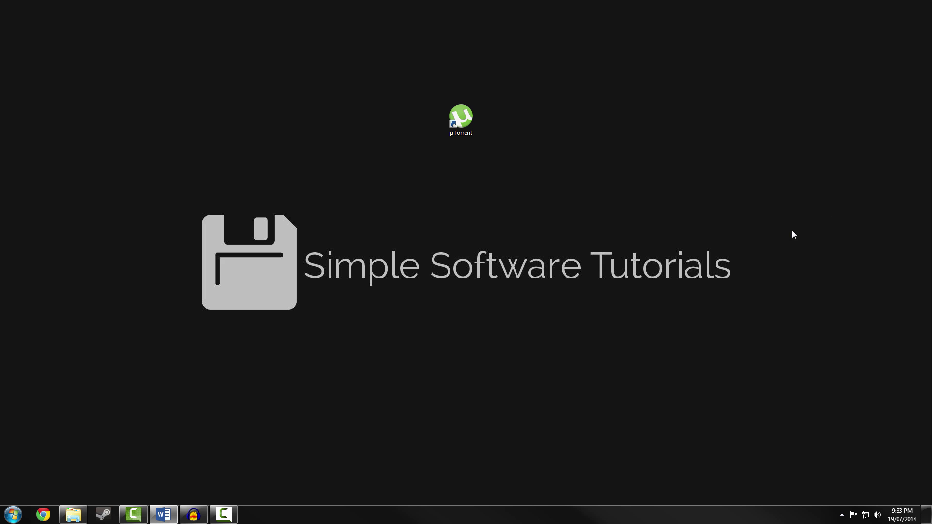
Launch µTorrent and open Options > Preferences on the Connection page
double_click(463, 123)
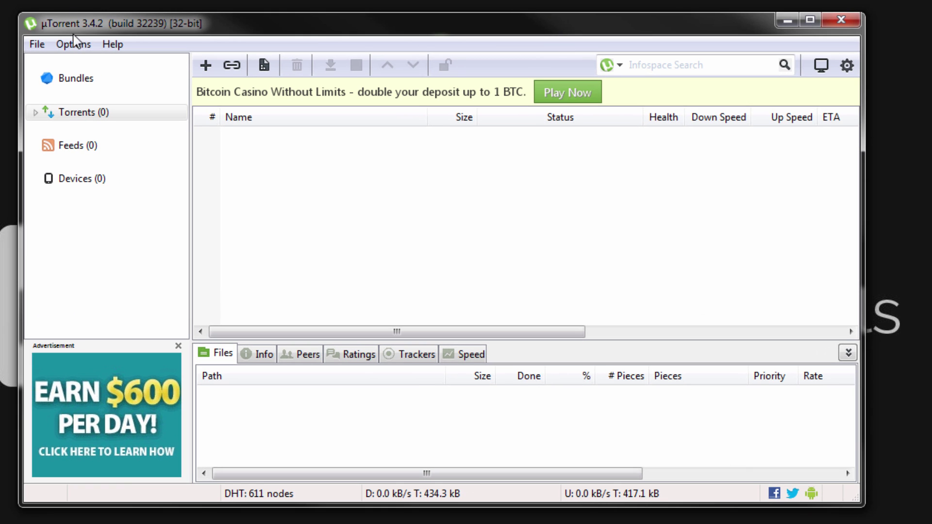
left_click(73, 44)
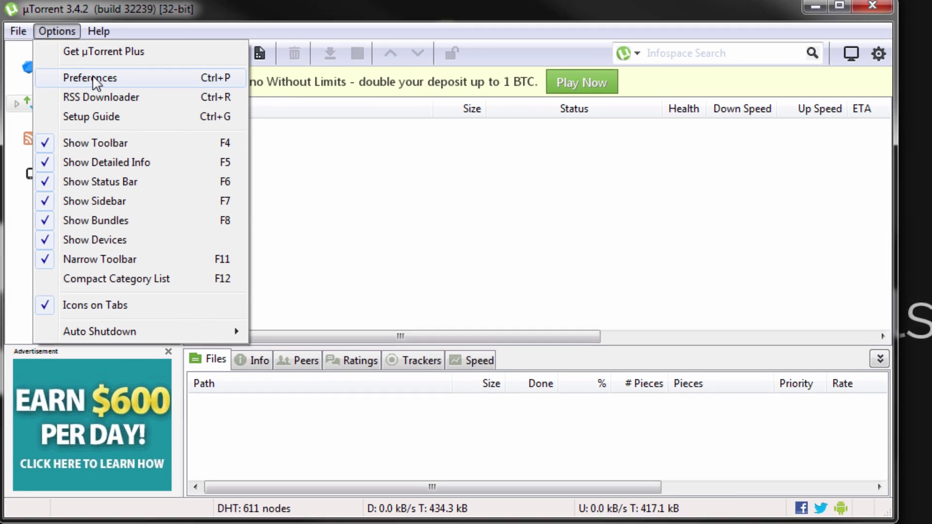
left_click(106, 86)
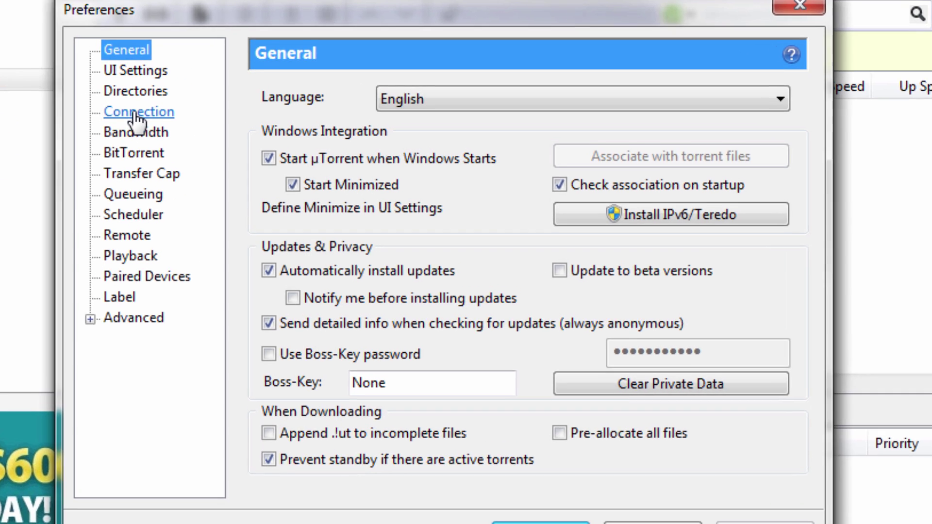
left_click(193, 110)
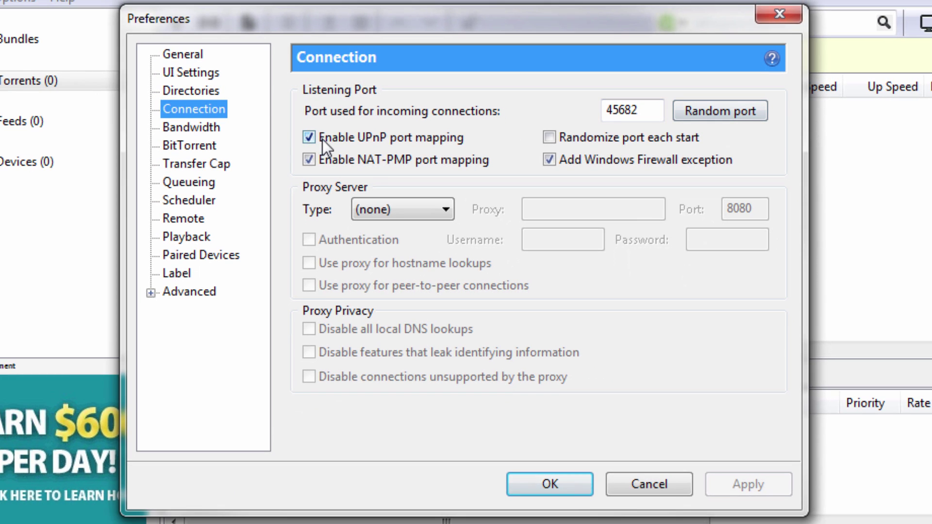
Switch the Preferences dialog to the Bandwidth page
left_click(192, 128)
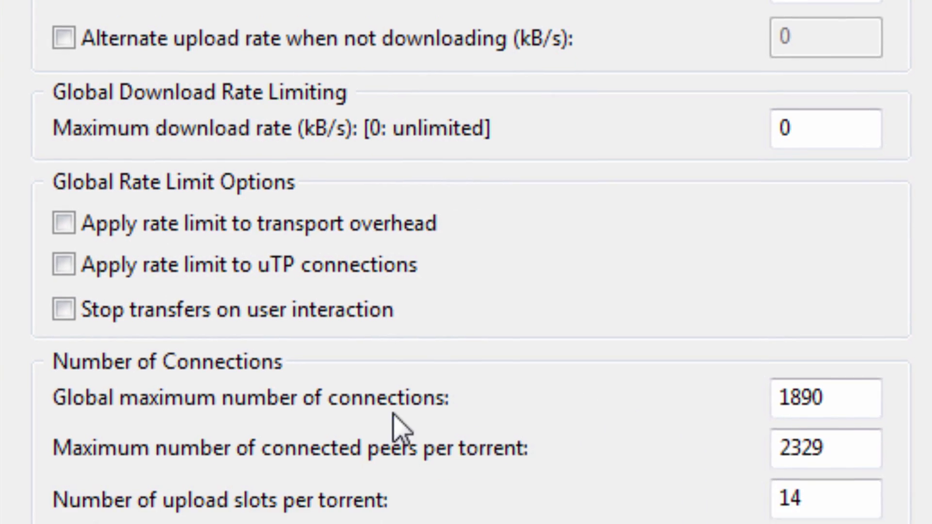
Confirm 1890 global connections, 2329 peers and 14 upload slots per torrent, then view BitTorrent settings
left_click(832, 242)
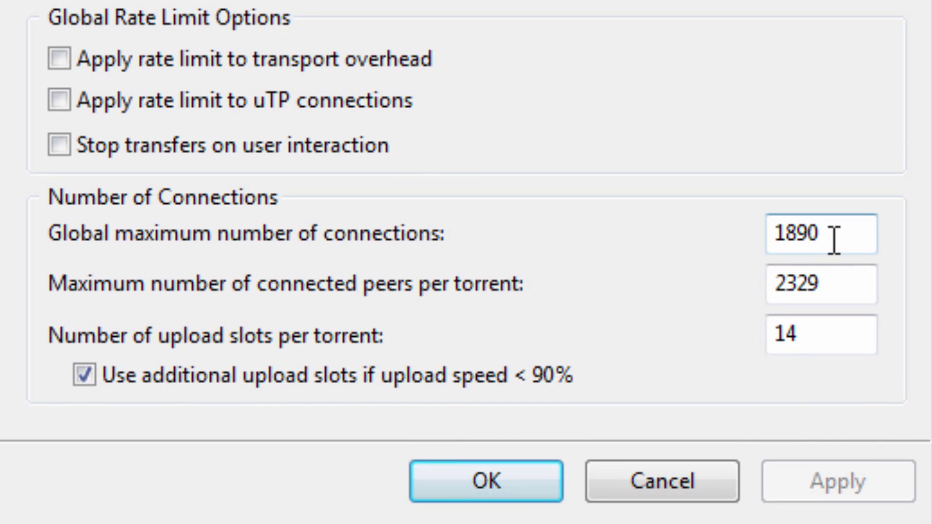
left_click(836, 282)
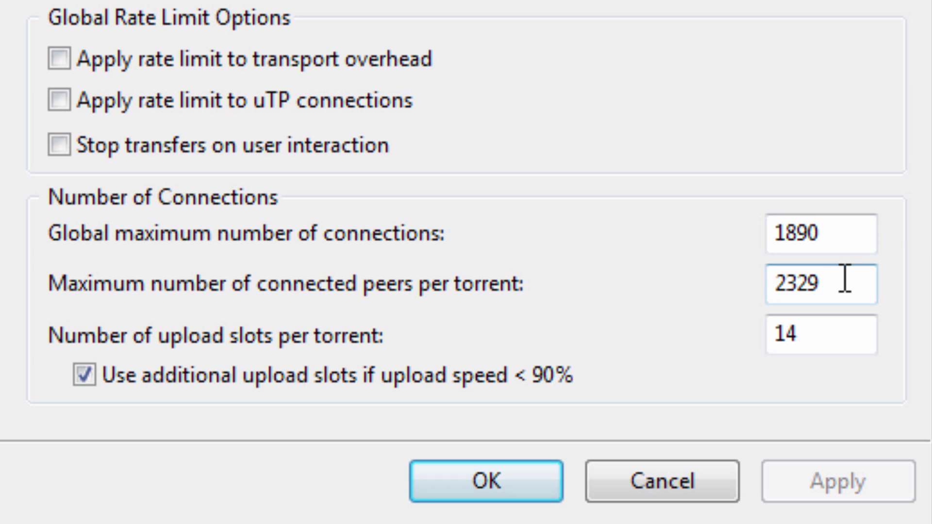
left_click(842, 334)
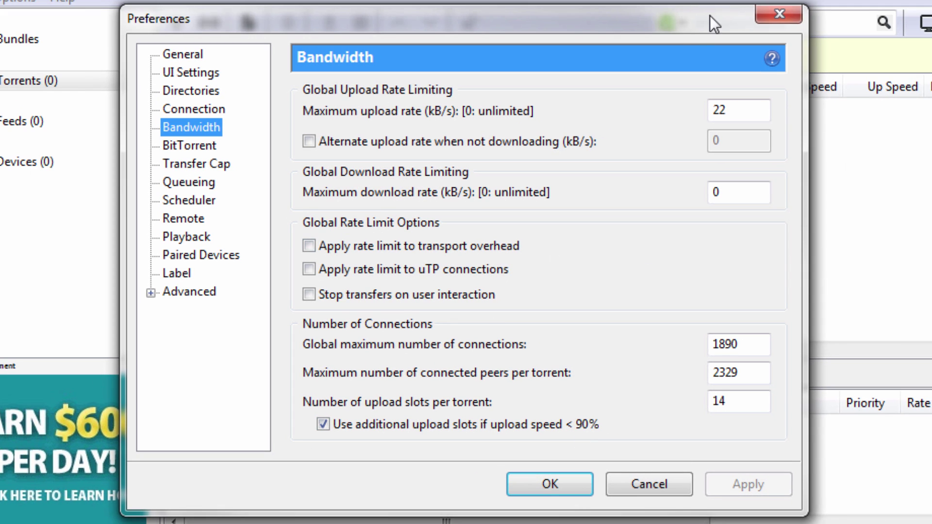
left_click(203, 146)
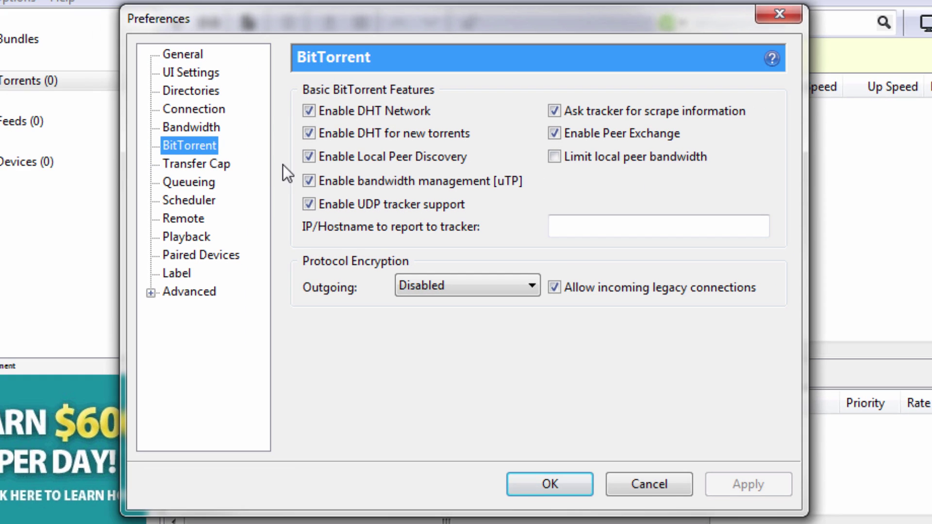
Show the Queueing page with 60 active torrents and 63 active downloads
left_click(190, 187)
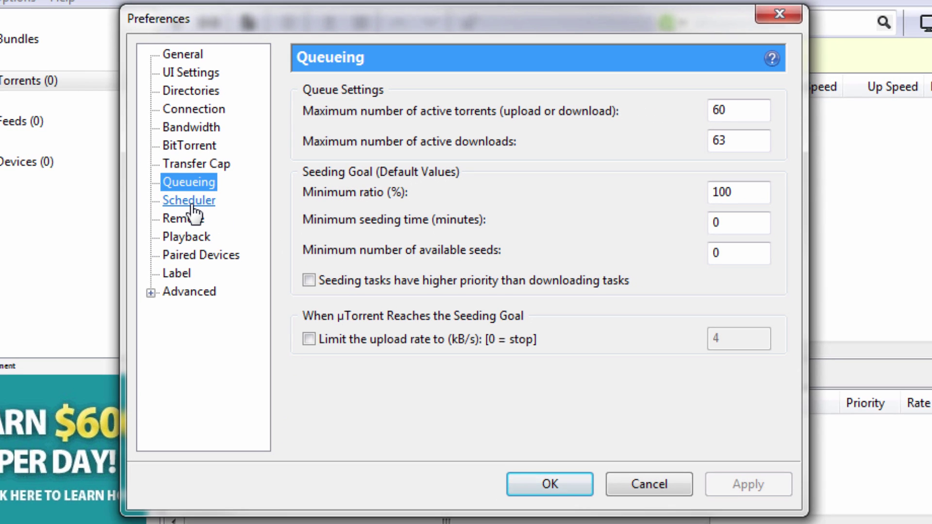
Expand Advanced and show the Disk Cache page with its 500 MB manual cache size
left_click(151, 294)
left_click(211, 330)
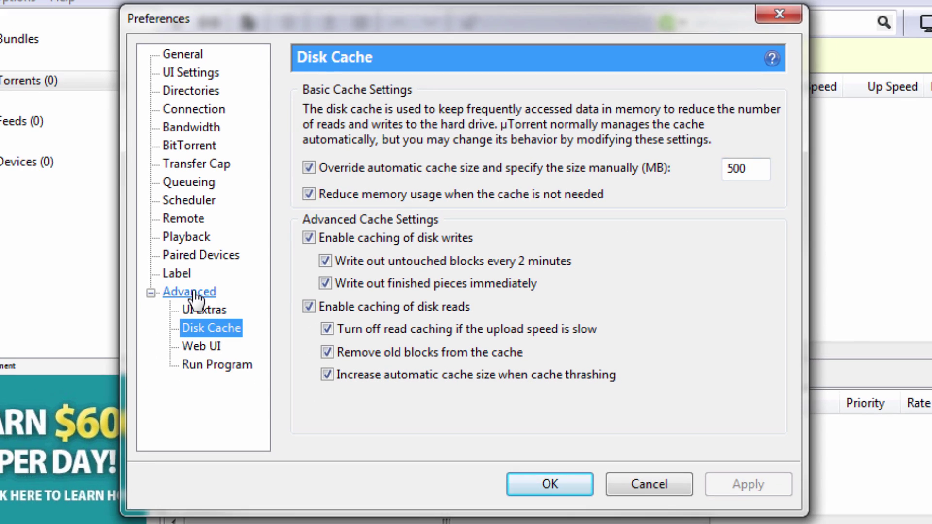
Show the full Advanced options list, starting with bt.allow_same_ip, bt.ban_ratio and bt.connect_speed
left_click(194, 293)
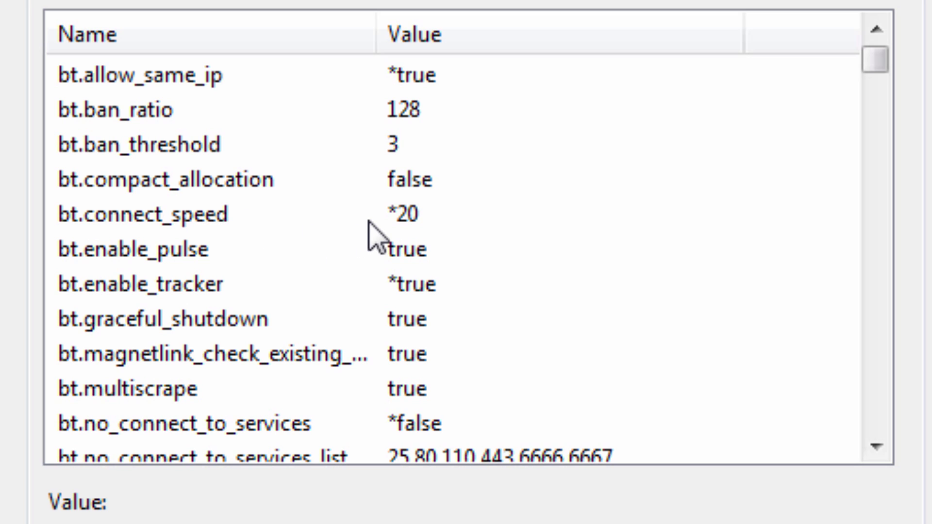
Select bt.enable_tracker, browse the rest of the Advanced list, then accept Preferences with OK
left_click(349, 284)
scroll(322, 246, "down", 2)
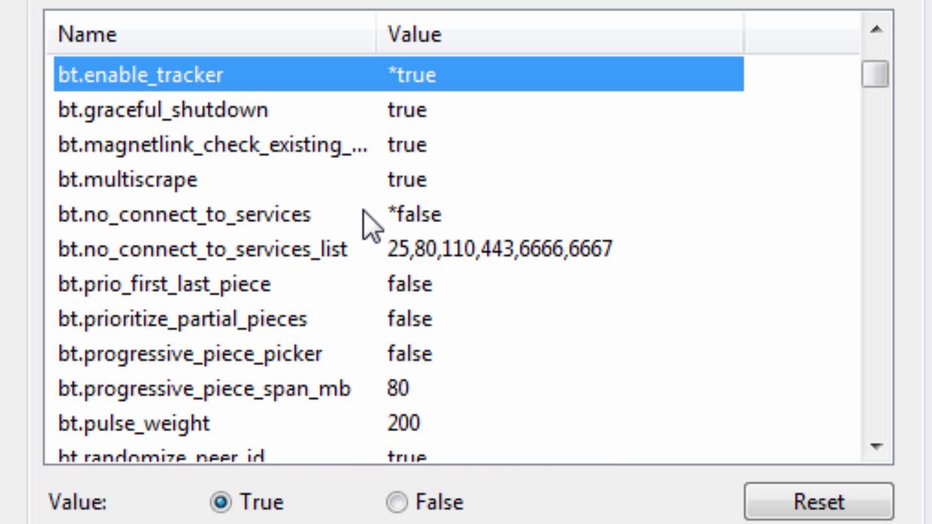
scroll(368, 218, "down", 2)
scroll(364, 216, "down", 2)
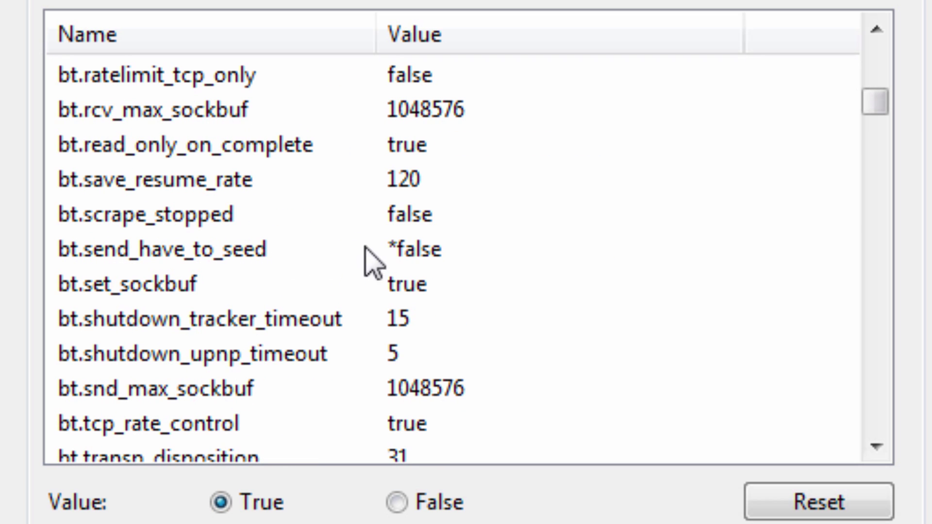
scroll(422, 253, "down", 1)
scroll(417, 265, "down", 5)
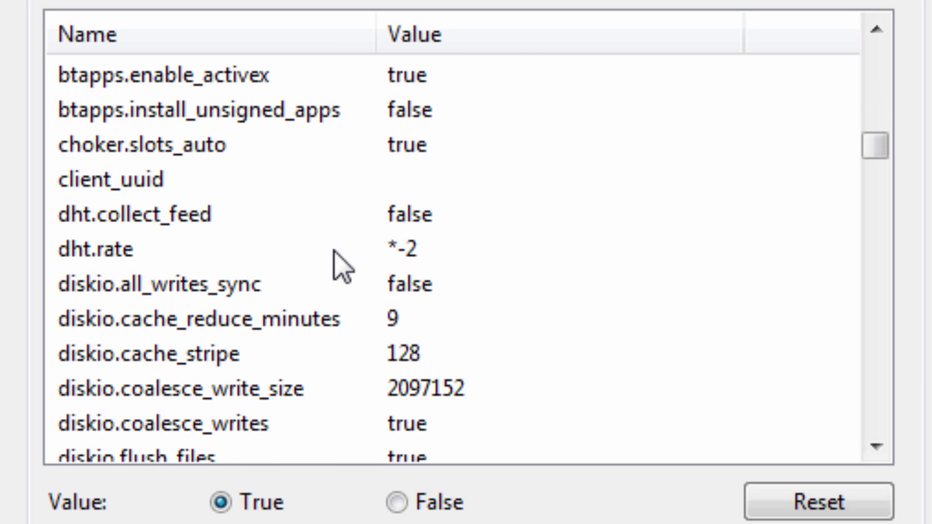
scroll(406, 264, "down", 2)
scroll(400, 254, "down", 5)
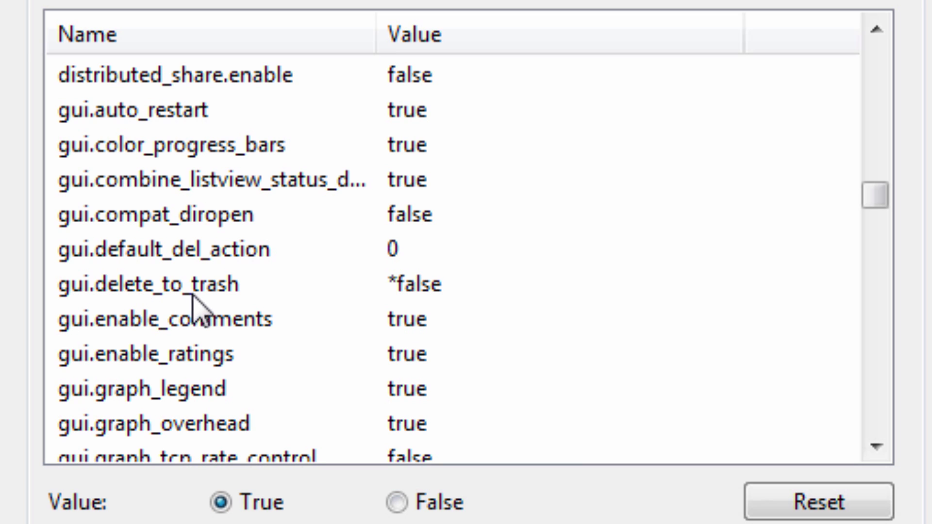
scroll(383, 287, "down", 6)
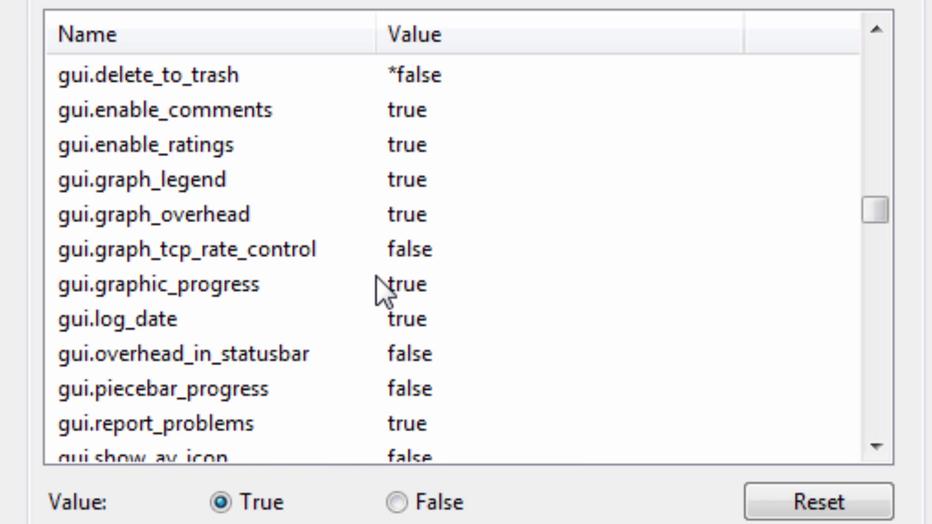
scroll(383, 291, "up", 1)
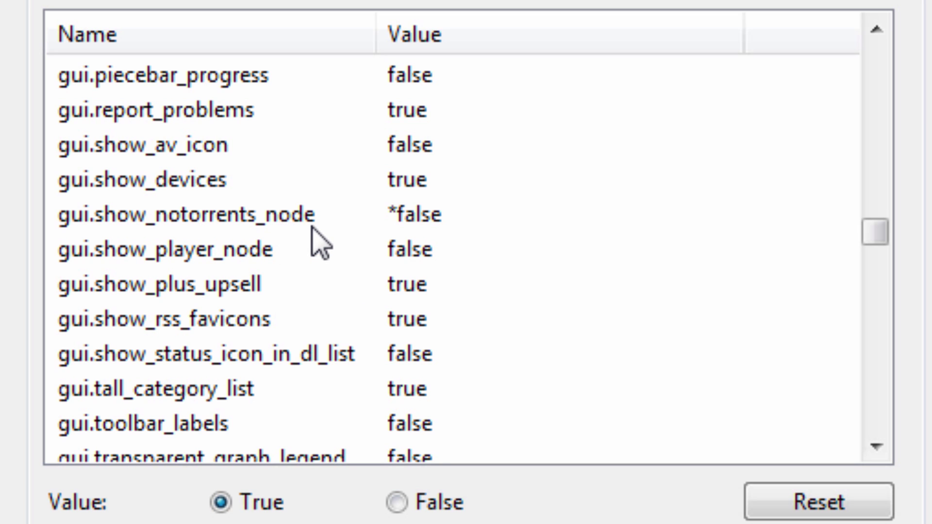
scroll(313, 243, "down", 3)
scroll(313, 233, "down", 1)
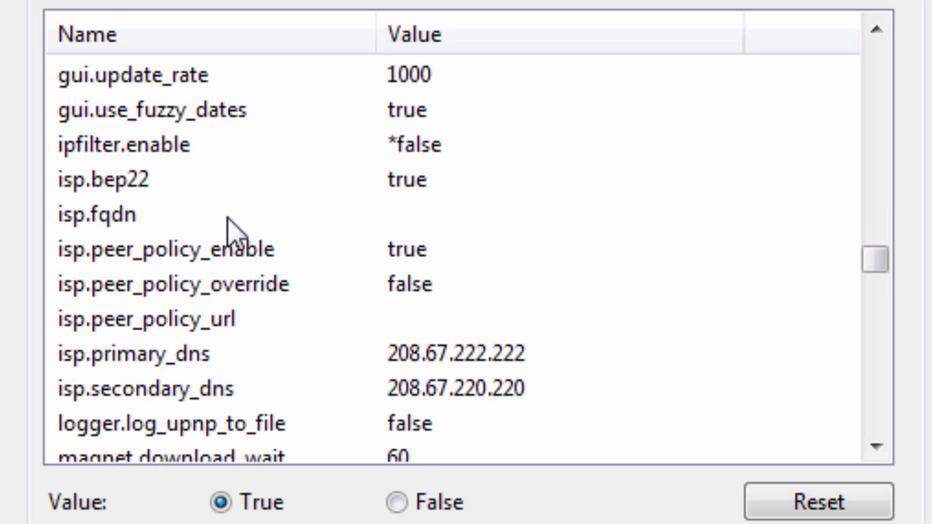
scroll(420, 178, "down", 5)
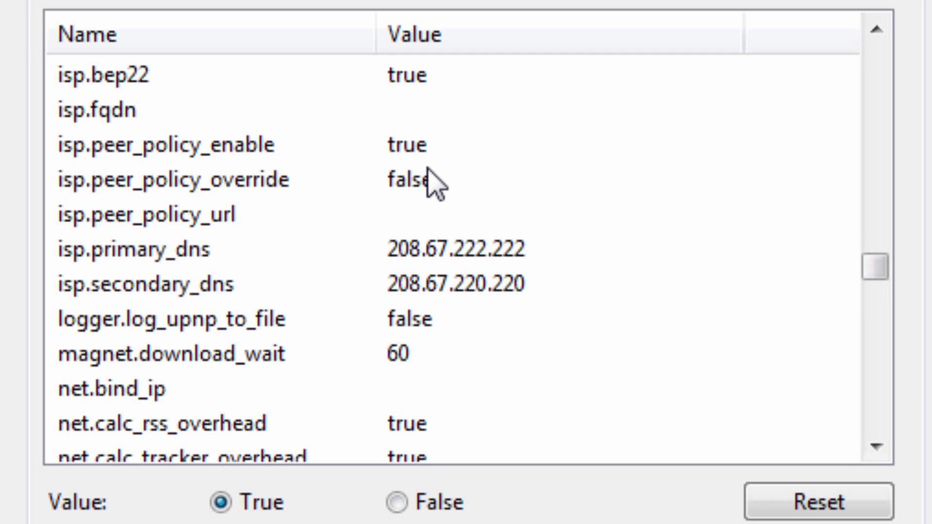
scroll(422, 186, "down", 1)
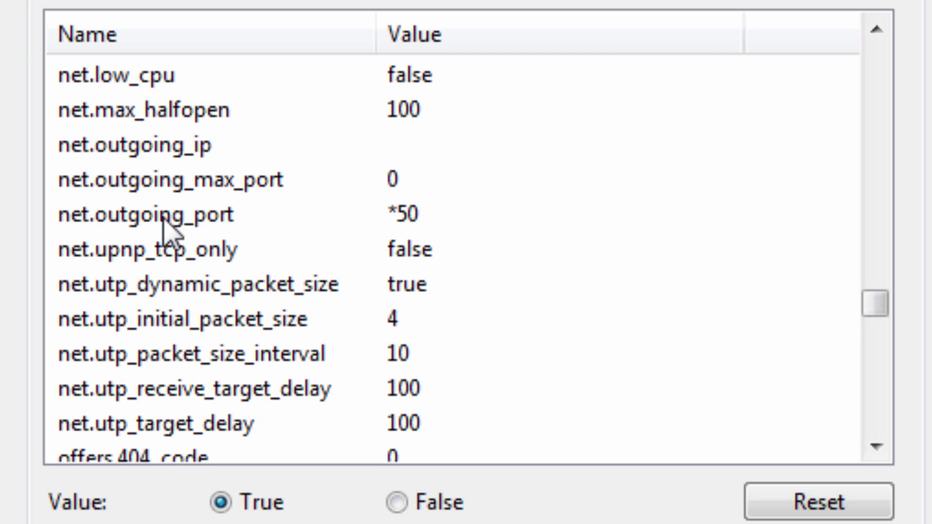
scroll(361, 243, "down", 5)
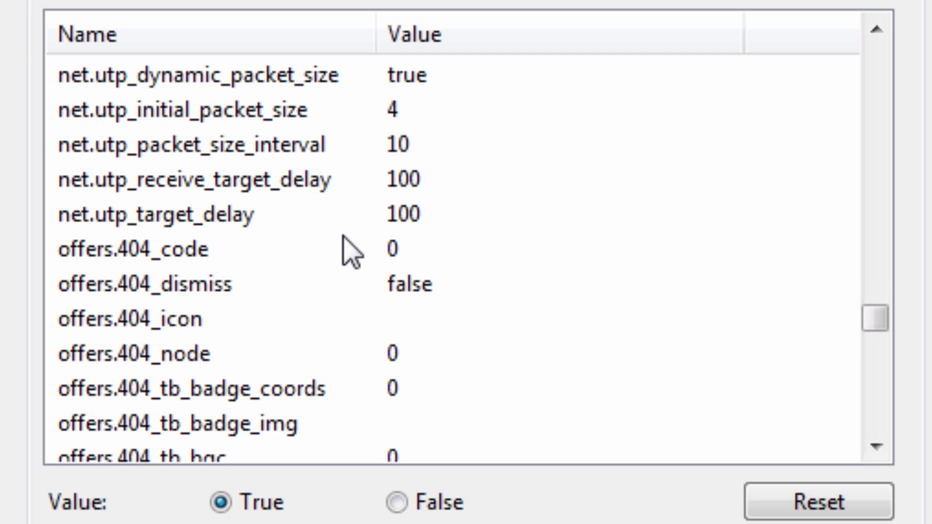
scroll(313, 247, "down", 4)
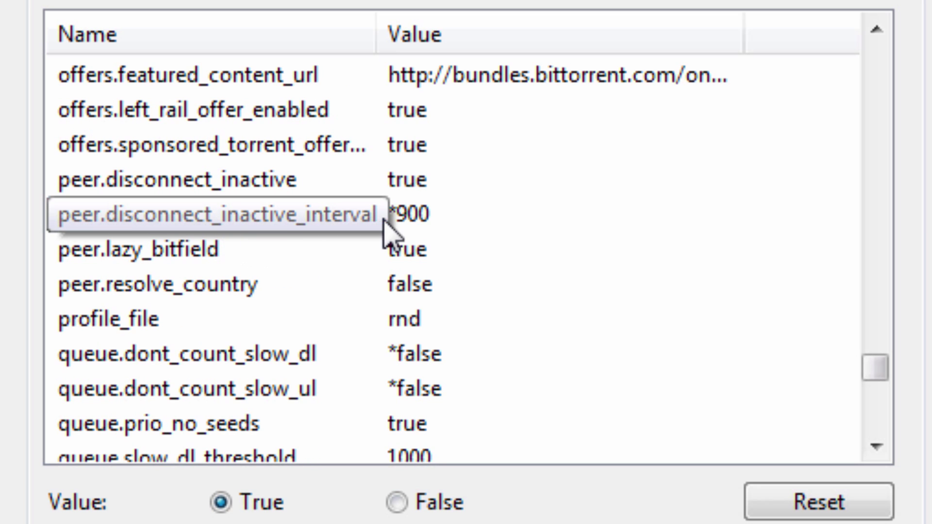
scroll(379, 238, "down", 1)
scroll(340, 310, "down", 1)
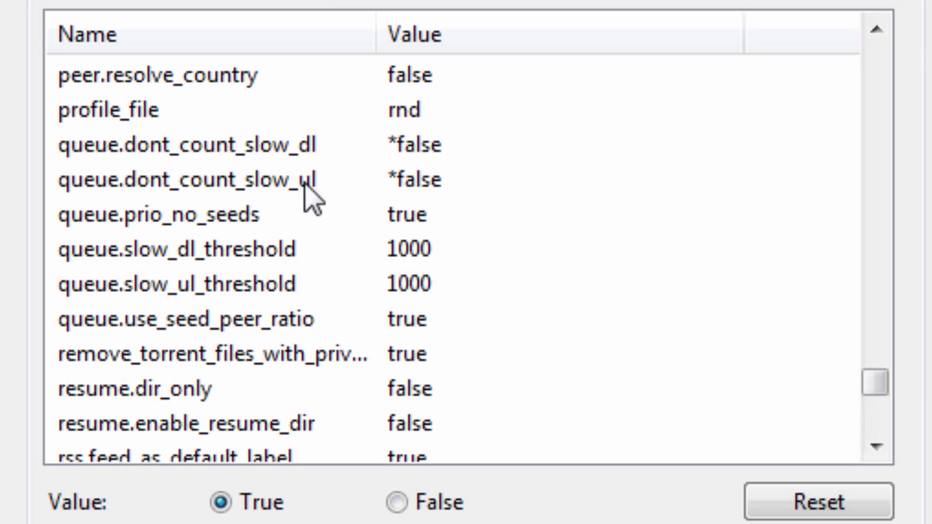
scroll(371, 238, "down", 2)
scroll(369, 238, "down", 1)
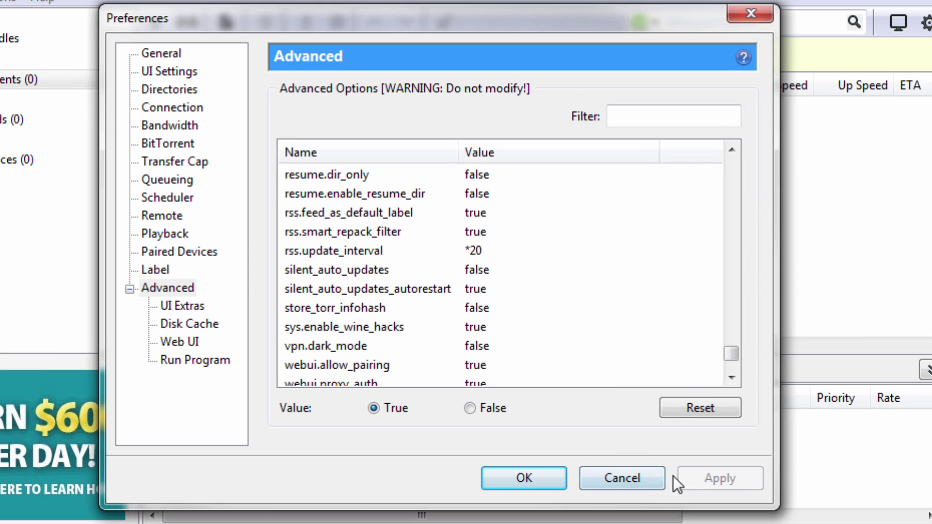
left_click(533, 473)
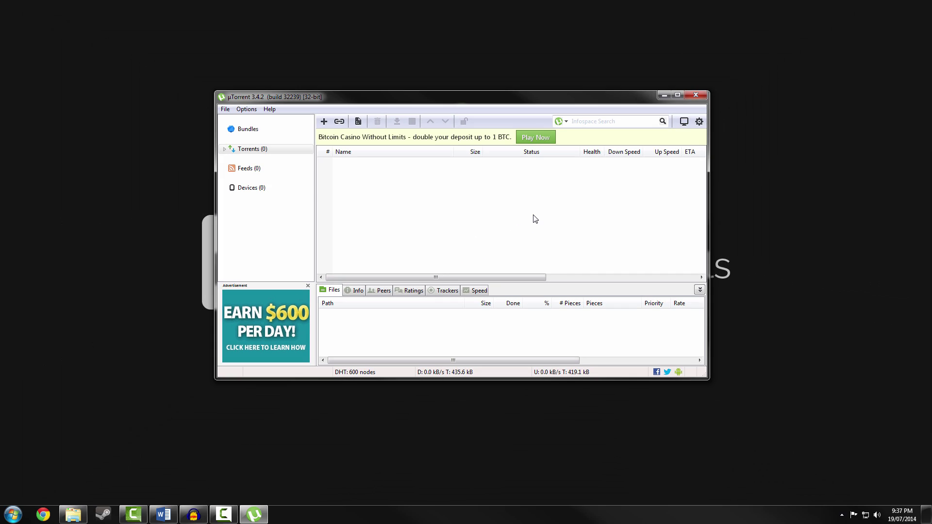